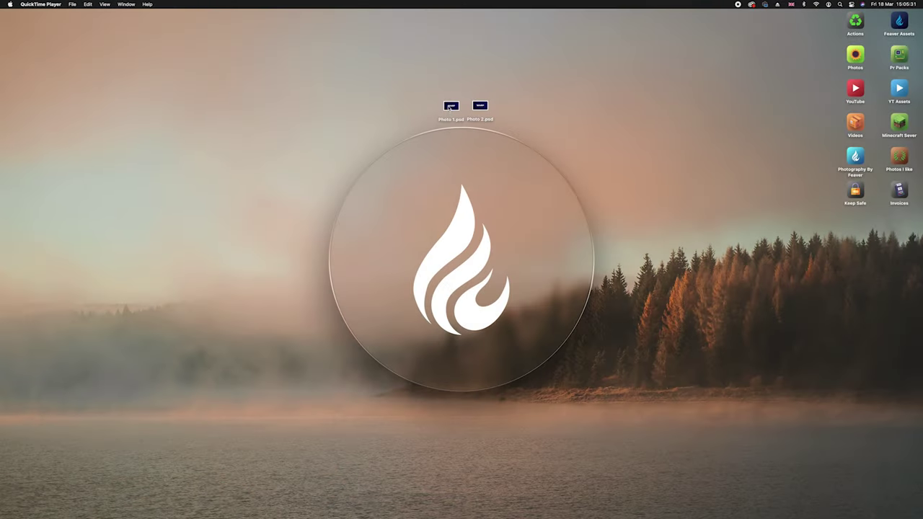
# Step: Open Photo 1.psd, select the Gradient Fill 1 layer, then reselect the WARP text layer
pyautogui.doubleClick(449, 107)
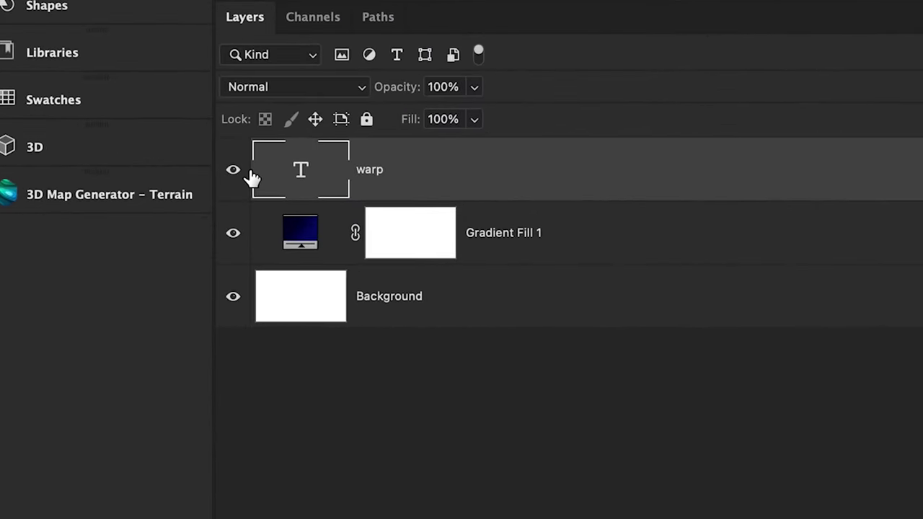
pyautogui.click(301, 244)
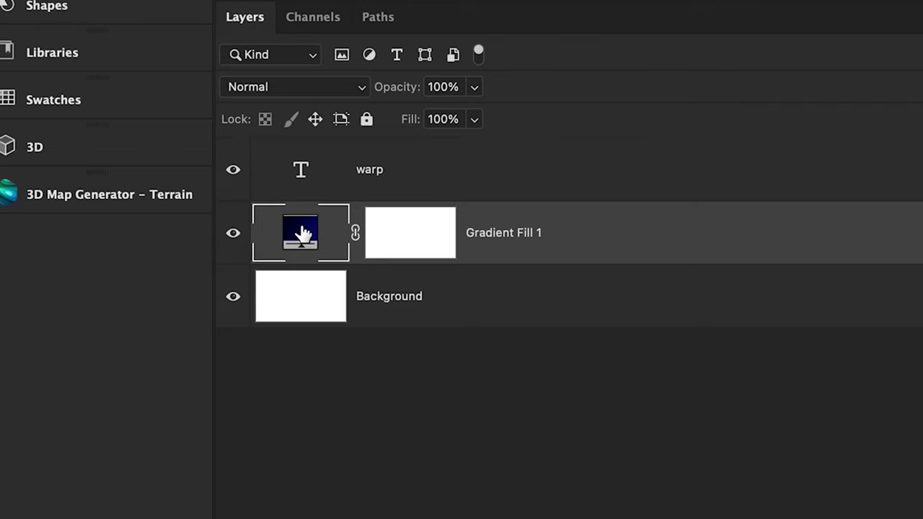
pyautogui.click(301, 175)
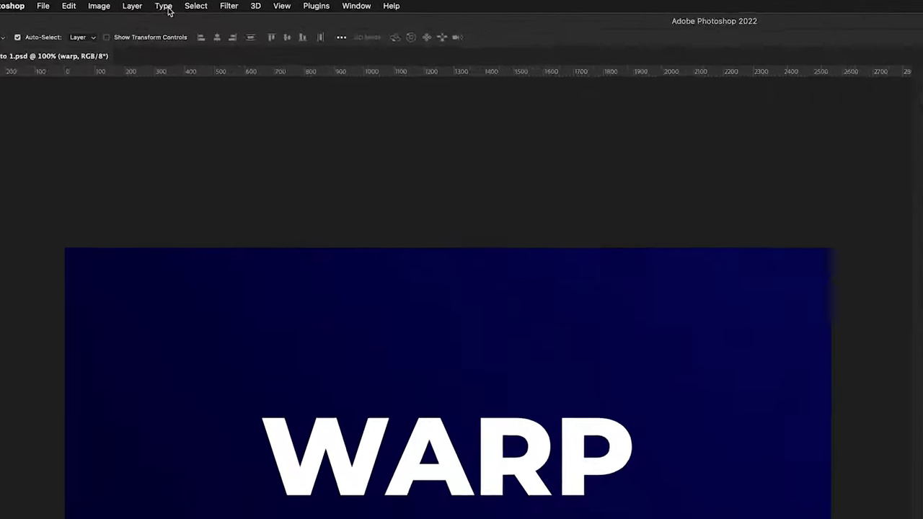
# Step: Warp the WARP text with the Bulge style at +50 bend, oriented Vertical
pyautogui.click(130, 4)
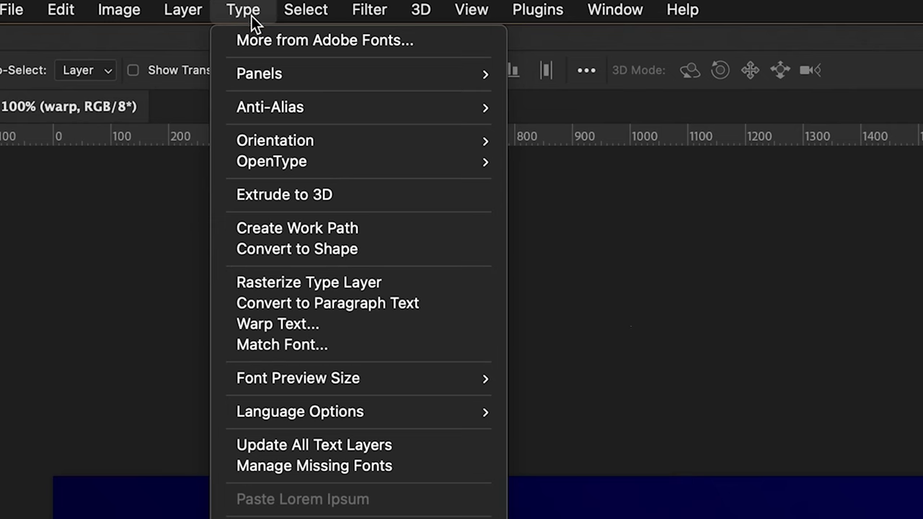
pyautogui.click(314, 324)
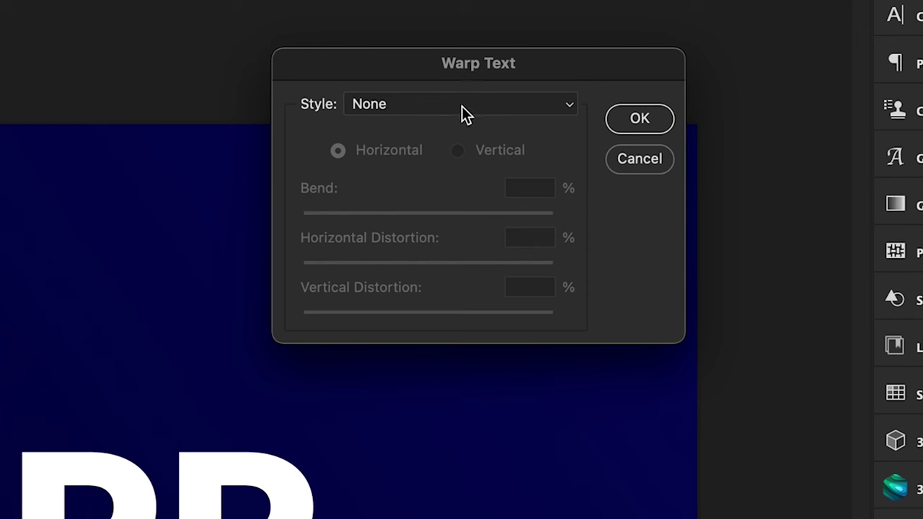
pyautogui.click(366, 108)
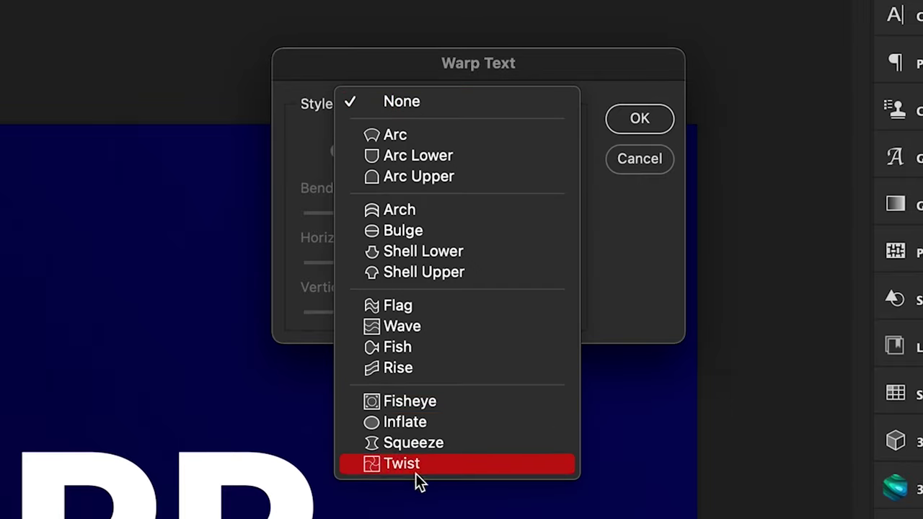
pyautogui.click(415, 238)
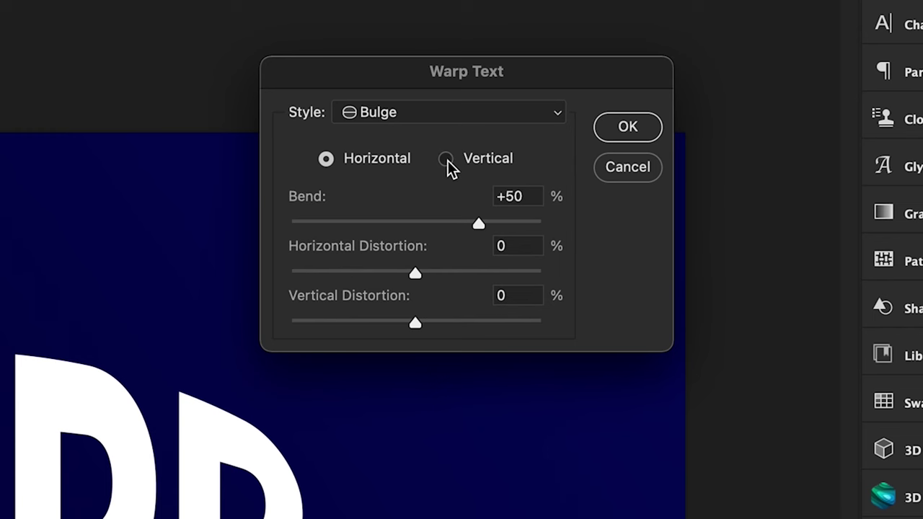
pyautogui.click(457, 159)
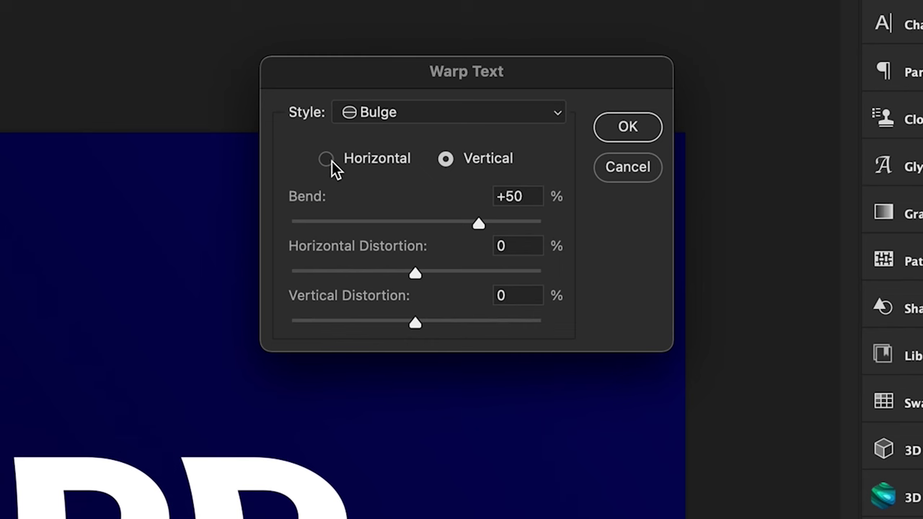
# Step: Switch the bulge to Horizontal, try bends of +86 and -38, and reset horizontal distortion to 0
pyautogui.click(419, 158)
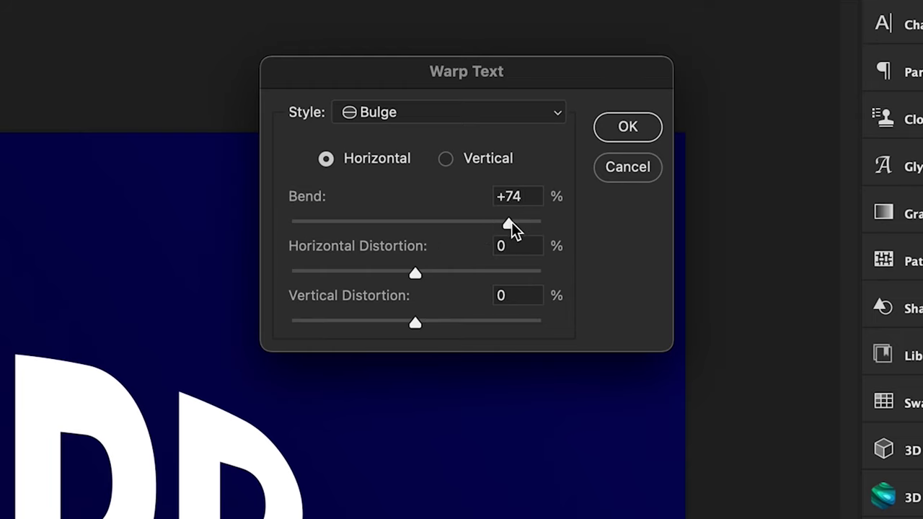
pyautogui.moveTo(511, 222); pyautogui.dragTo(524, 223)
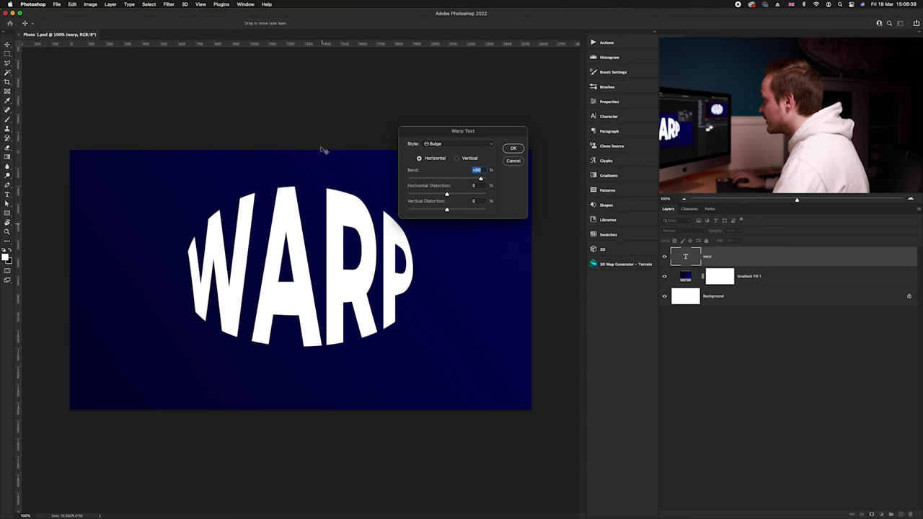
pyautogui.moveTo(480, 178); pyautogui.dragTo(431, 181)
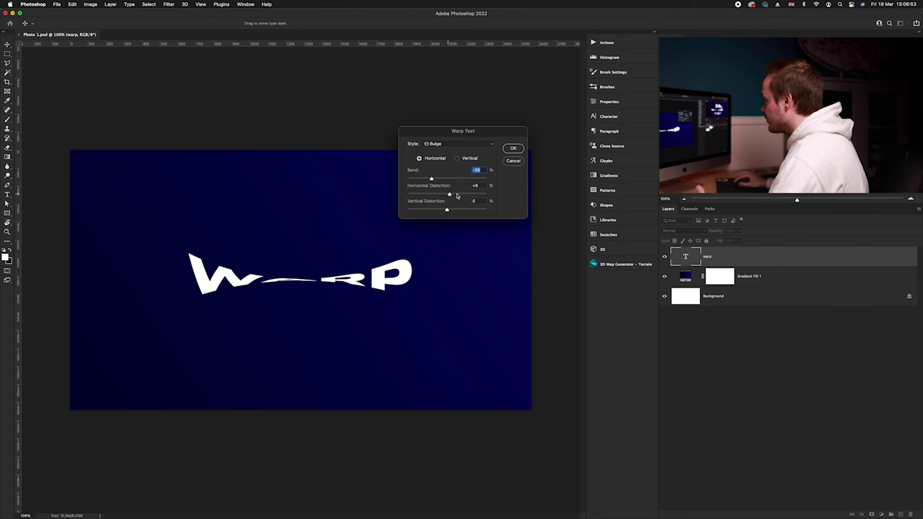
pyautogui.moveTo(474, 197); pyautogui.dragTo(473, 197)
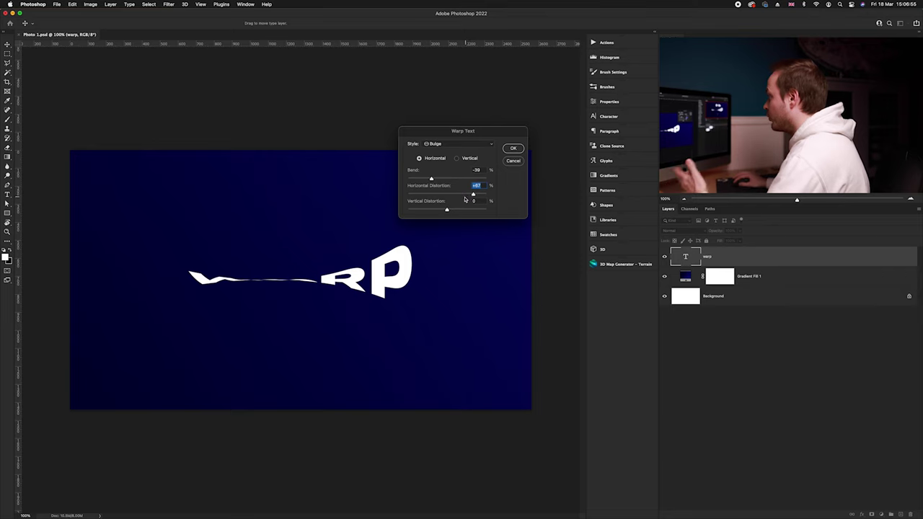
pyautogui.moveTo(426, 195); pyautogui.dragTo(456, 194)
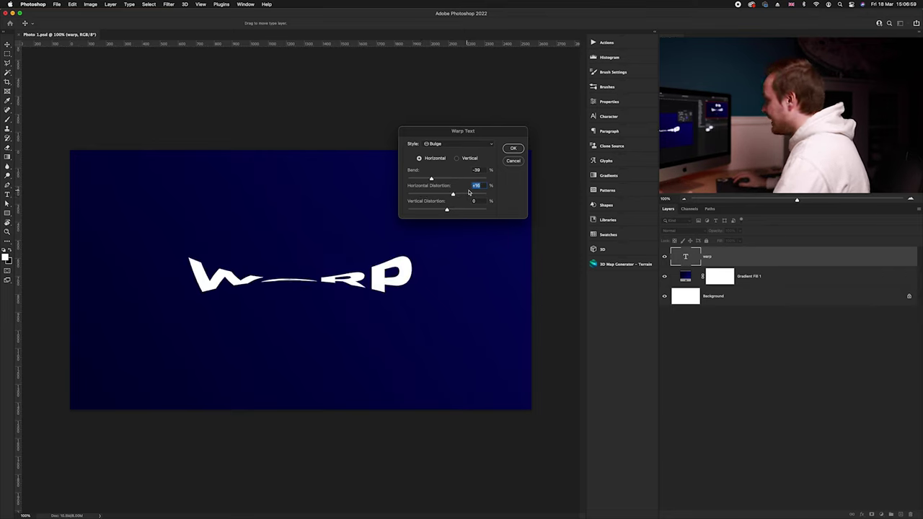
pyautogui.write('0')
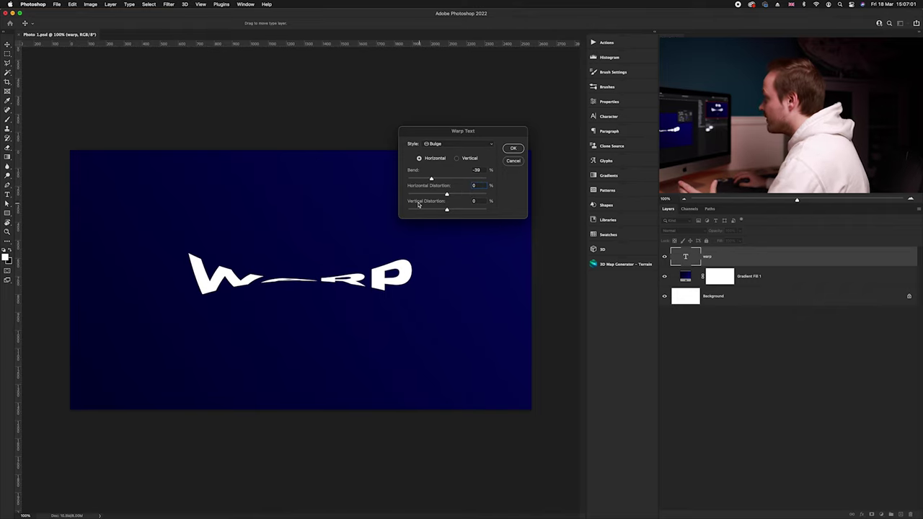
# Step: Try vertical distortion at +81, reset it to 0, and set Bend to +48
pyautogui.moveTo(479, 212); pyautogui.dragTo(480, 211)
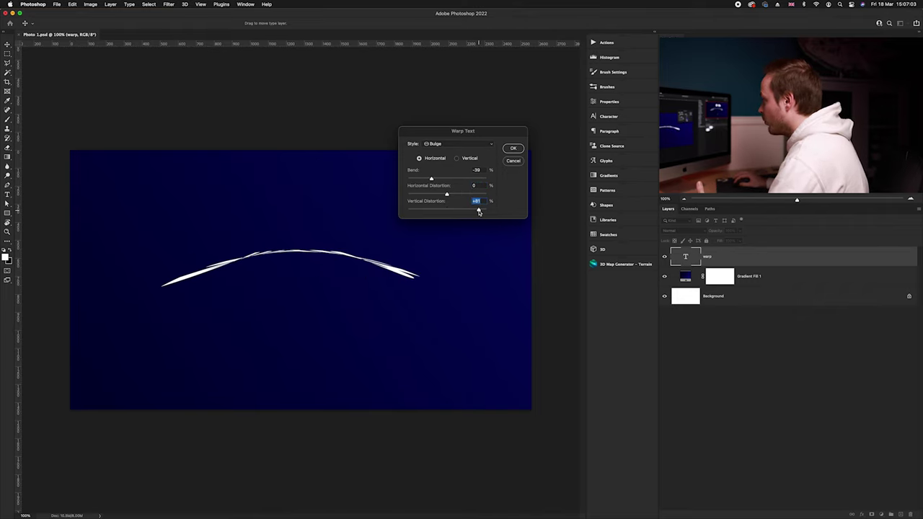
pyautogui.moveTo(419, 212); pyautogui.dragTo(418, 211)
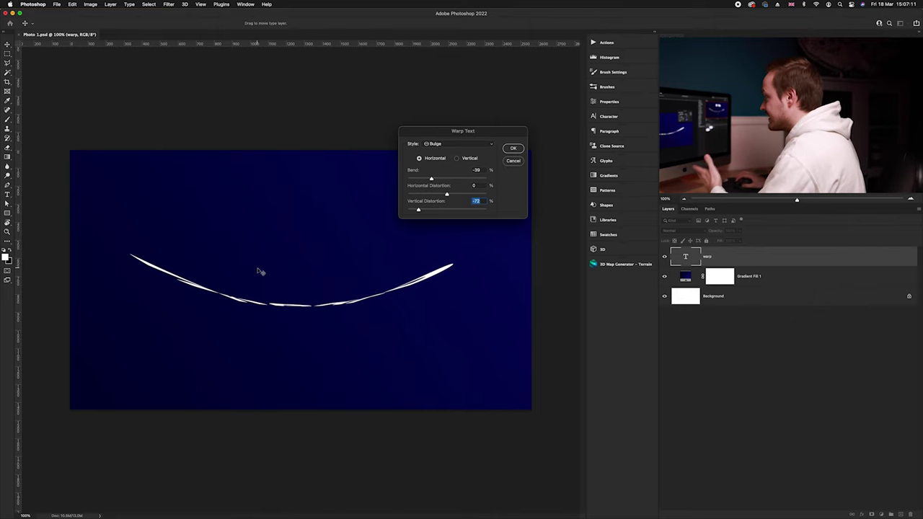
pyautogui.write('0')
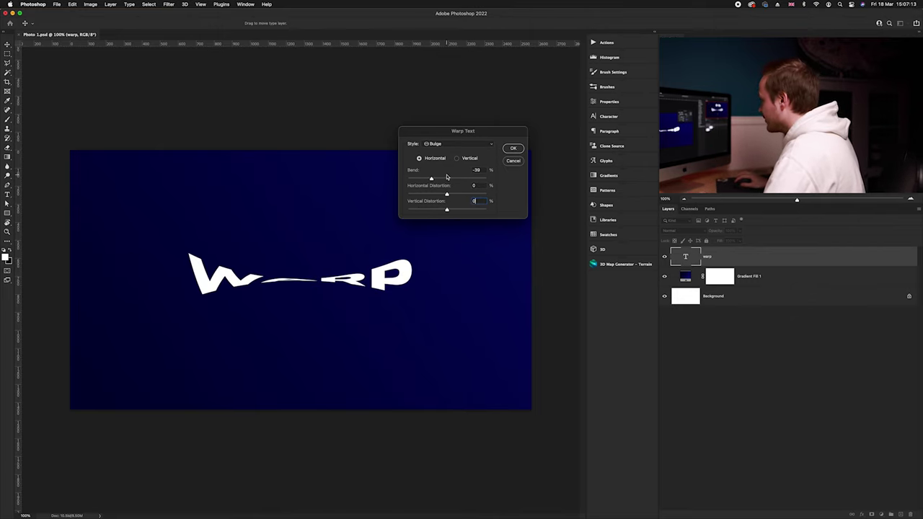
pyautogui.moveTo(431, 180); pyautogui.dragTo(465, 179)
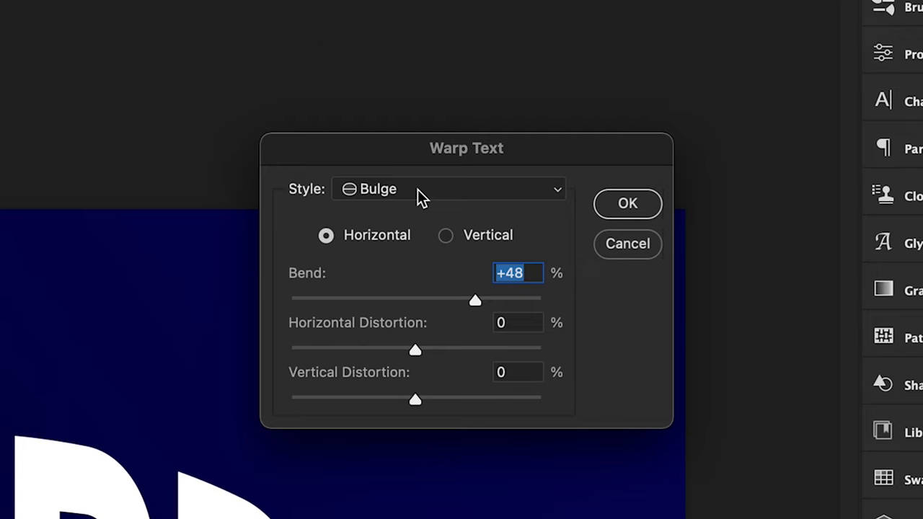
pyautogui.click(418, 190)
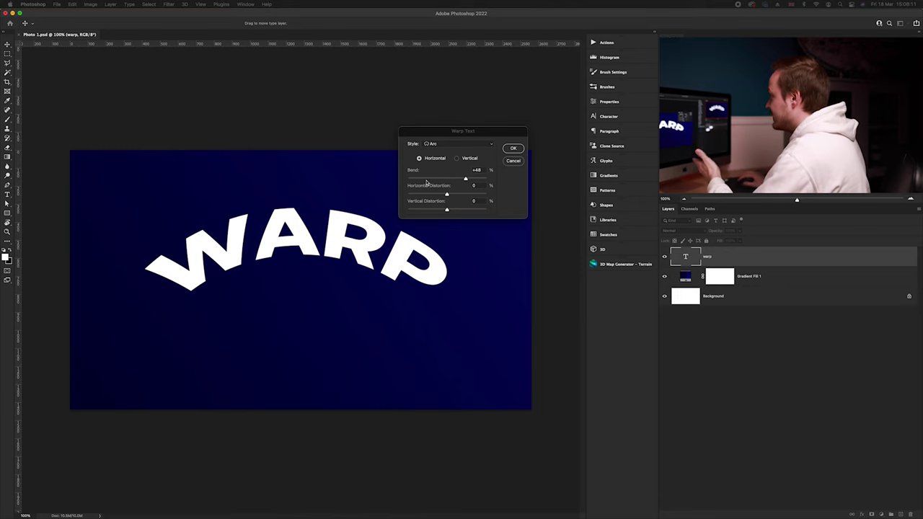
# Step: Change the warp style to Fisheye, raise Bend to +85, and apply it
pyautogui.click(435, 144)
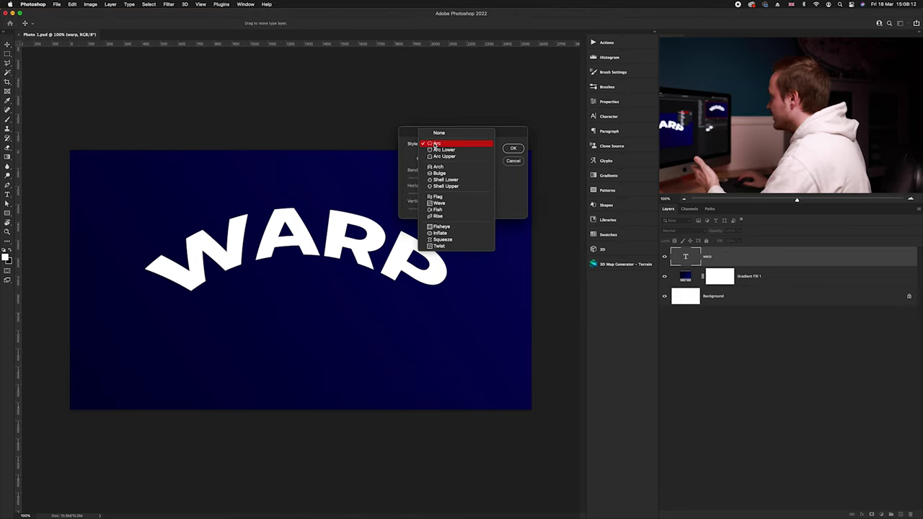
pyautogui.click(445, 227)
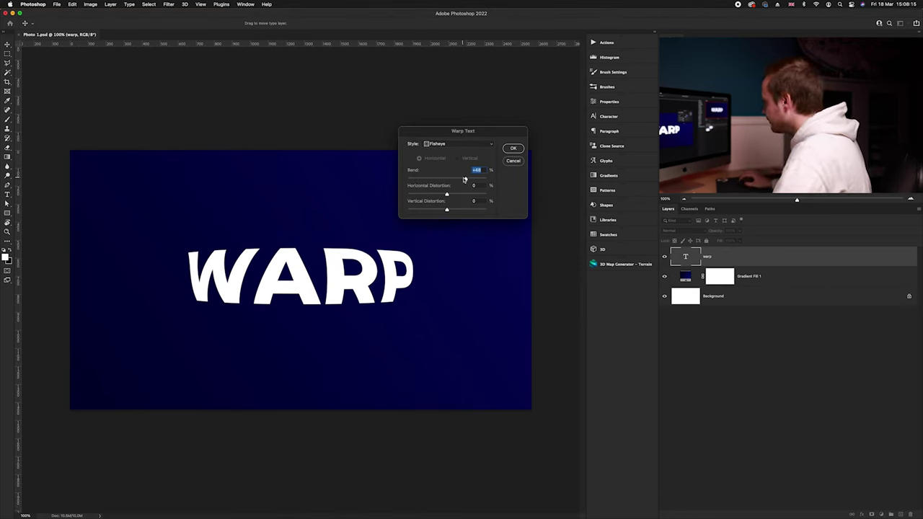
pyautogui.moveTo(472, 178); pyautogui.dragTo(474, 179)
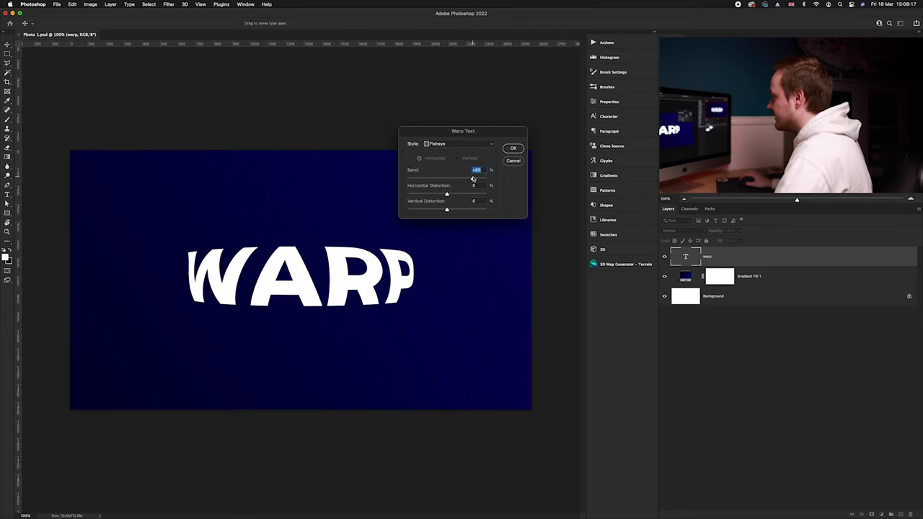
pyautogui.click(513, 148)
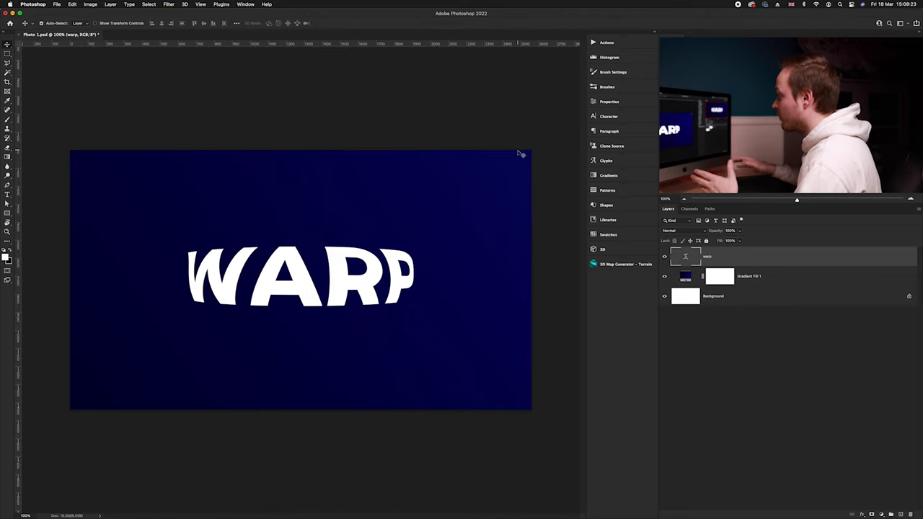
# Step: Replace the WARP text with SHAPE, commit the edit, and switch to the Move tool
pyautogui.doubleClick(683, 256)
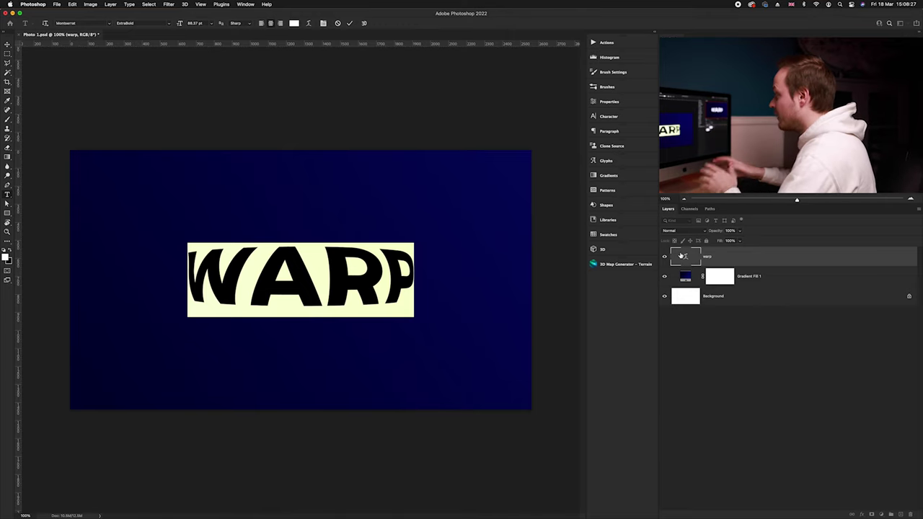
pyautogui.write('SHAPE')
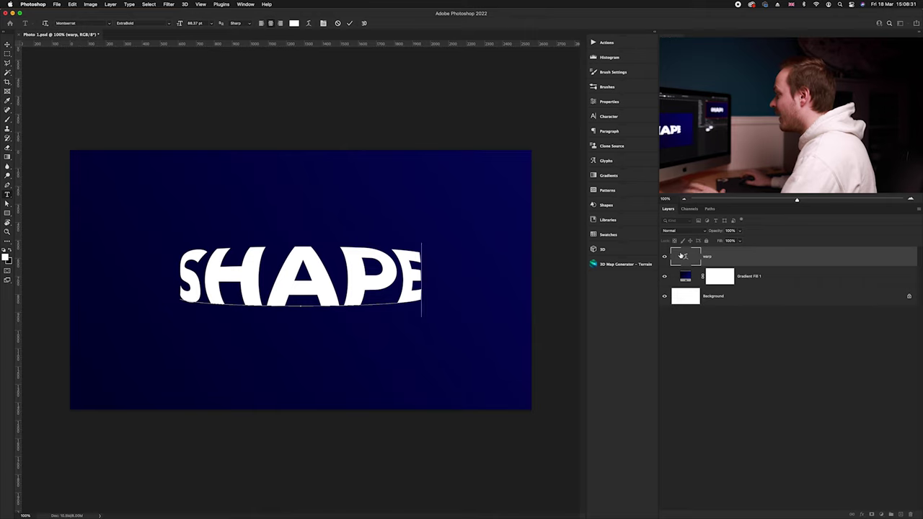
pyautogui.click(8, 44)
pyautogui.click(7, 45)
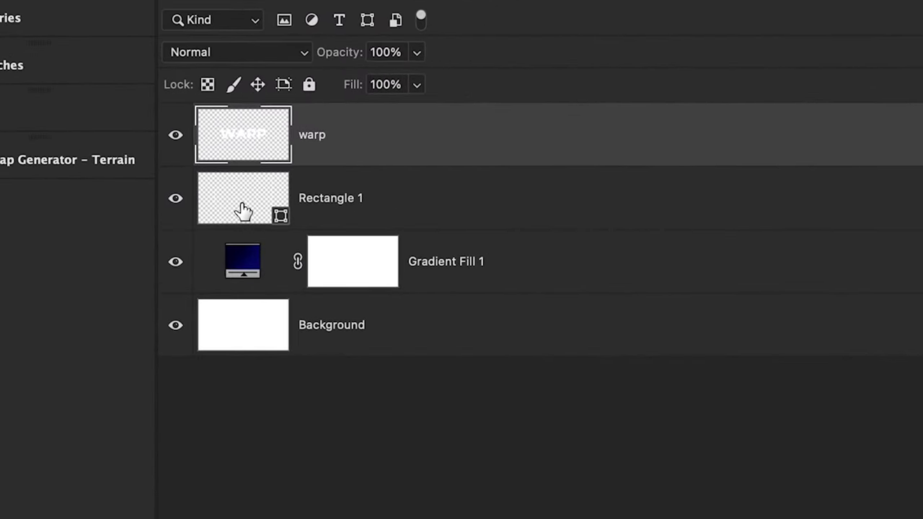
# Step: In Photo 2.psd, select Rectangle 1, then the warp layer, and inspect its layer context menu
pyautogui.click(245, 210)
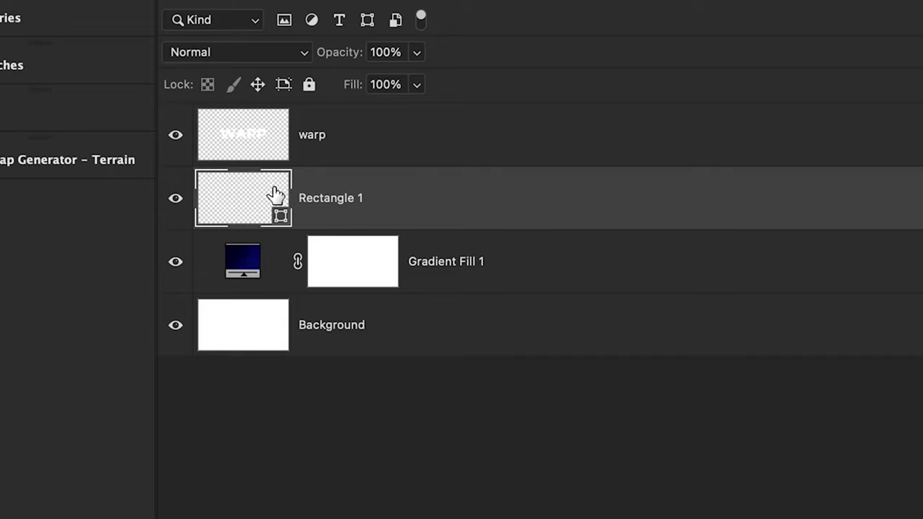
pyautogui.click(269, 128)
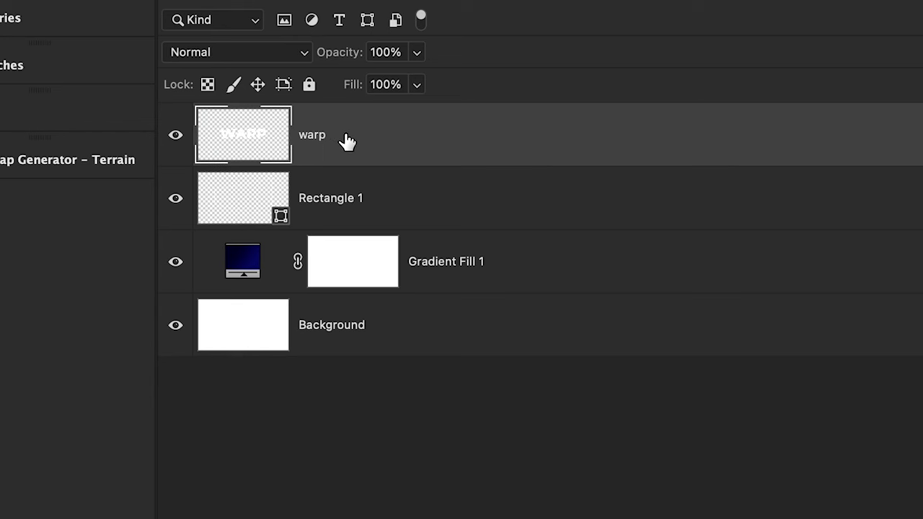
pyautogui.rightClick(345, 137)
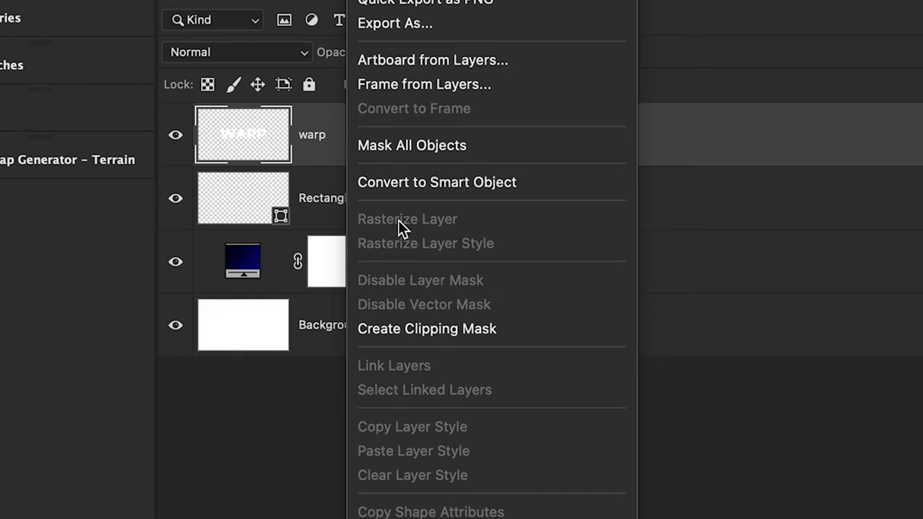
pyautogui.click(338, 156)
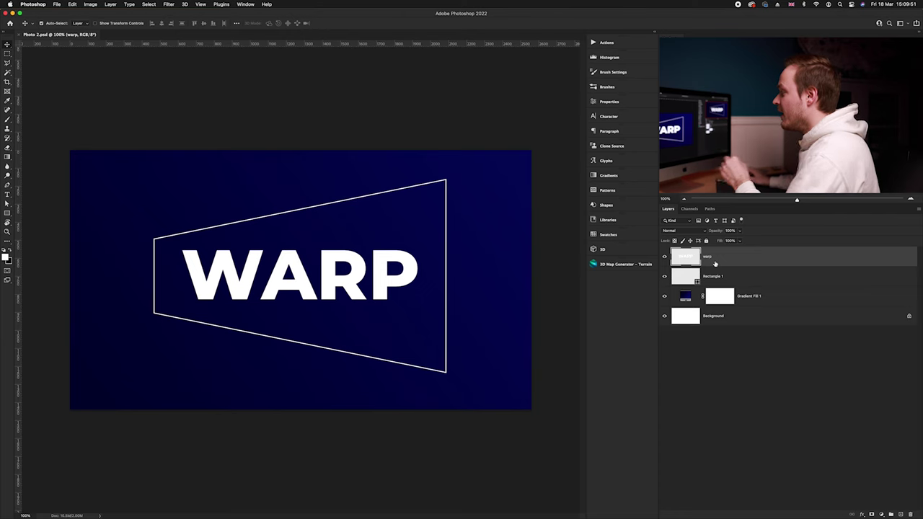
# Step: Distort the WARP text by dragging its four corners onto the trapezoid's corners, then commit
pyautogui.click(72, 5)
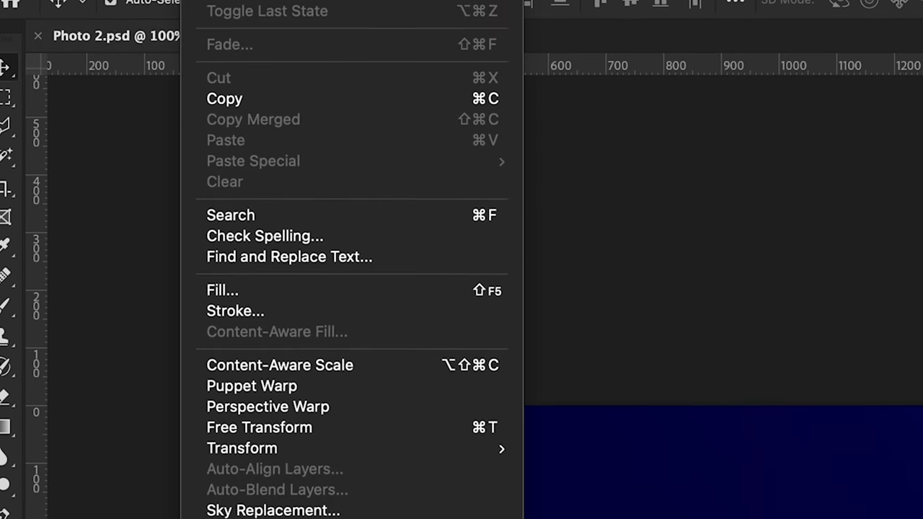
pyautogui.moveTo(309, 517)
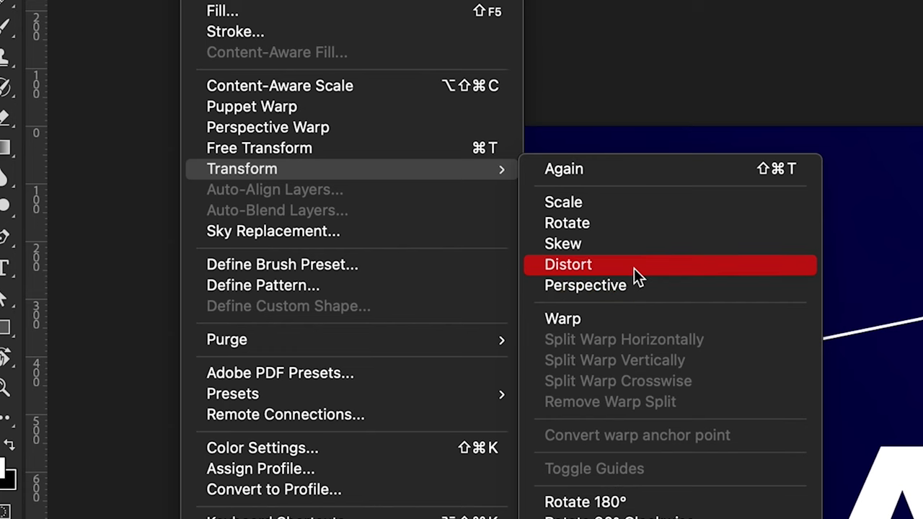
pyautogui.click(634, 268)
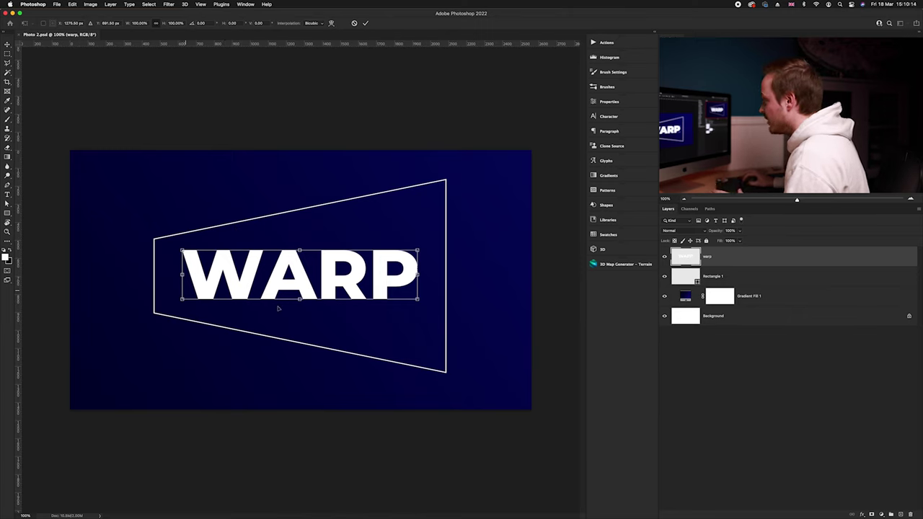
pyautogui.moveTo(419, 254); pyautogui.dragTo(425, 215)
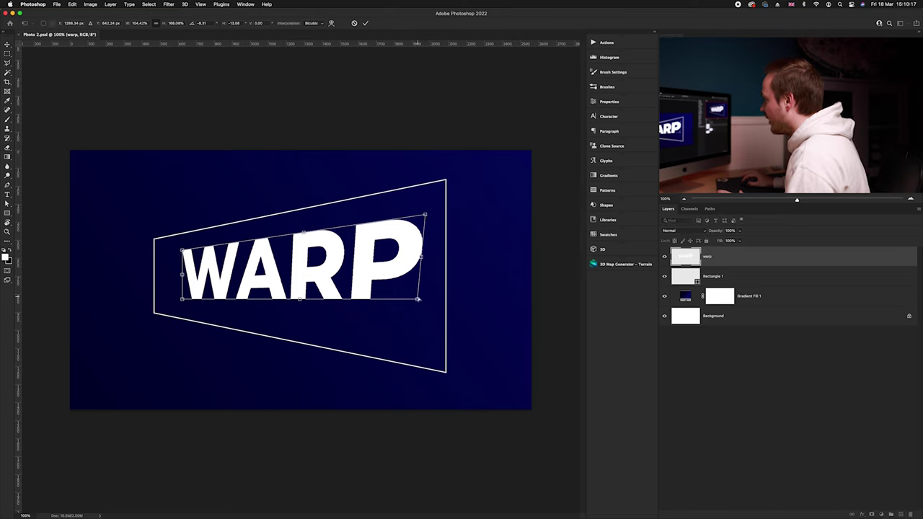
pyautogui.moveTo(418, 299); pyautogui.dragTo(441, 366)
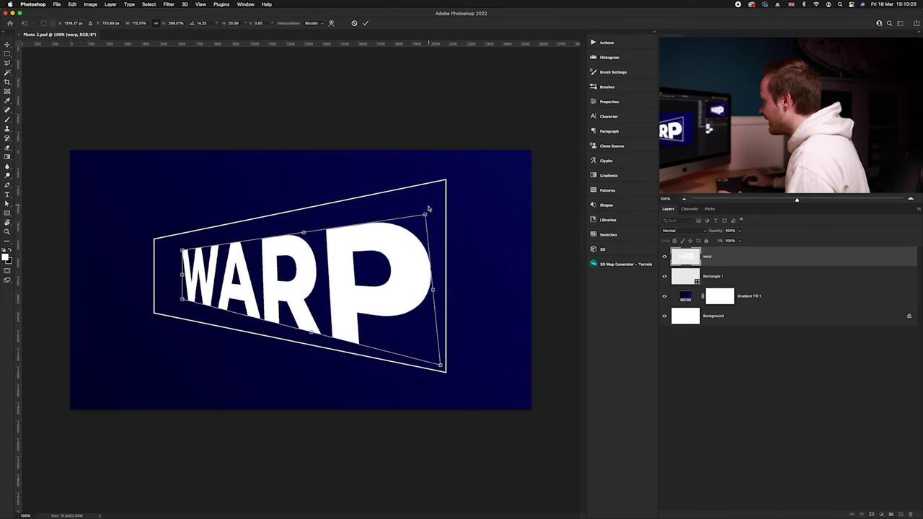
pyautogui.moveTo(425, 215); pyautogui.dragTo(441, 184)
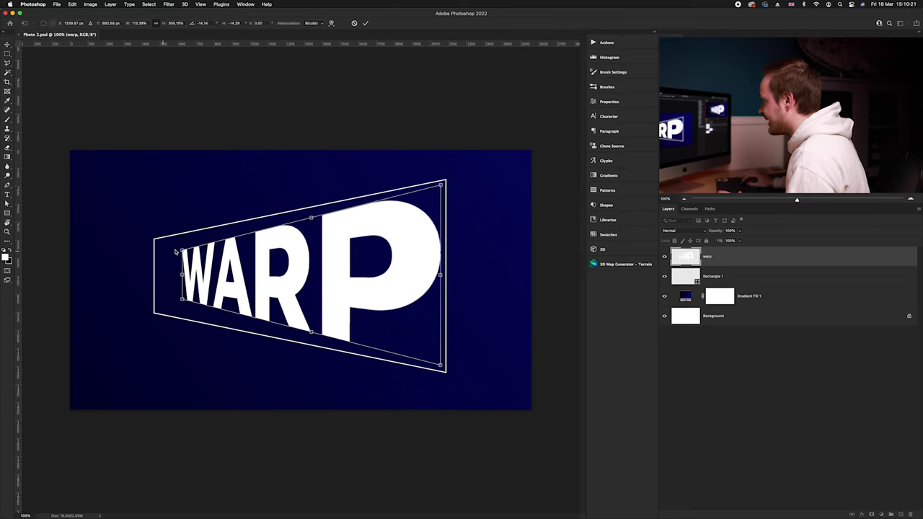
pyautogui.moveTo(183, 250); pyautogui.dragTo(159, 238)
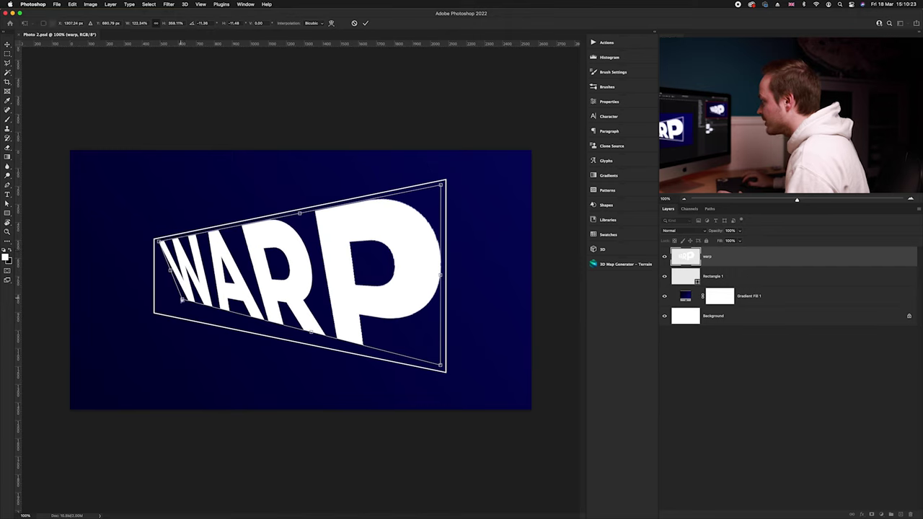
pyautogui.moveTo(183, 300); pyautogui.dragTo(157, 311)
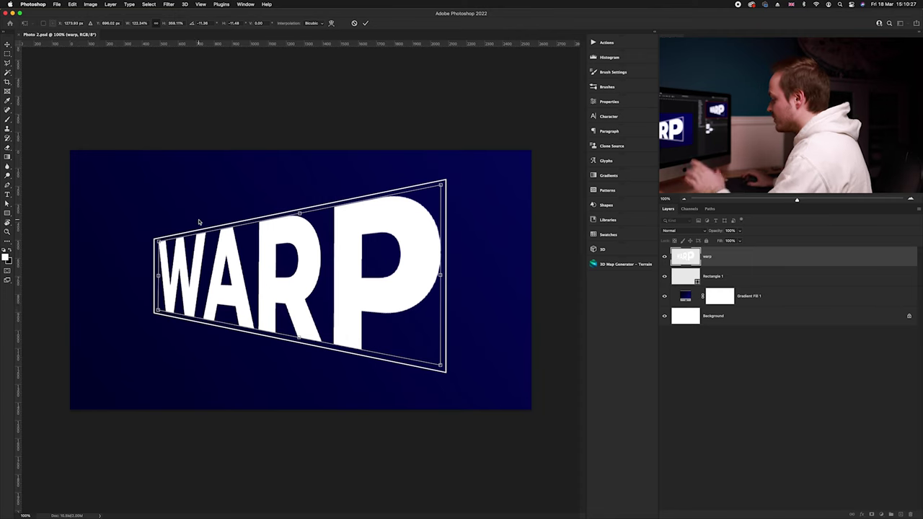
pyautogui.press('Return')
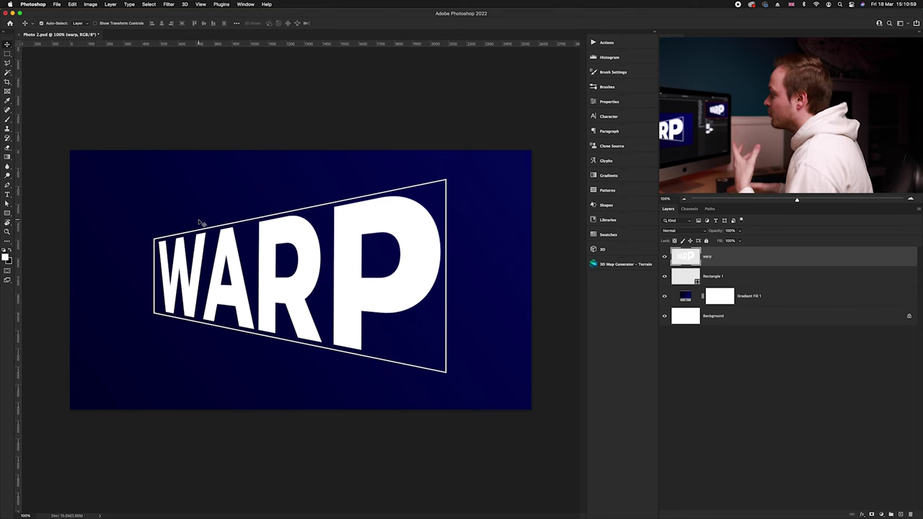
# Step: Undo the Distort transform with Cmd+Z
pyautogui.press('super+z')
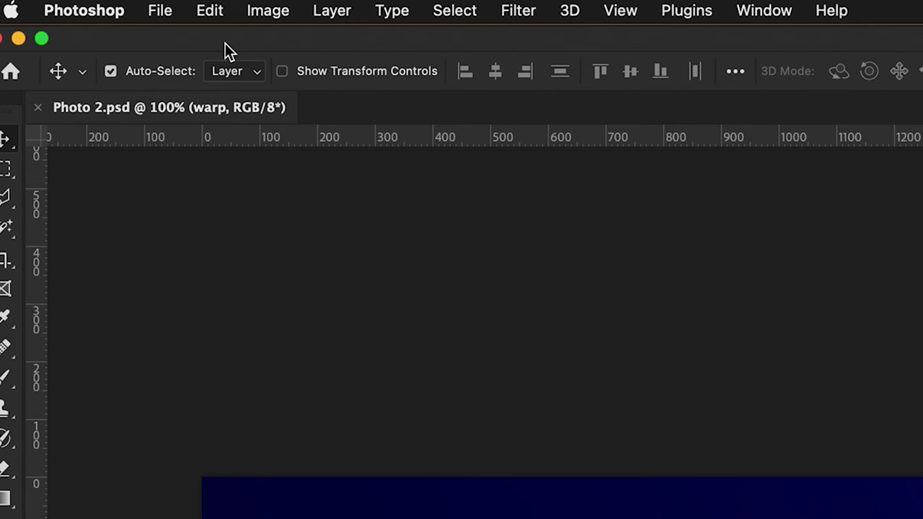
# Step: Start an Edit > Transform > Perspective on WARP, enlarging its right side and shifting it right
pyautogui.click(209, 11)
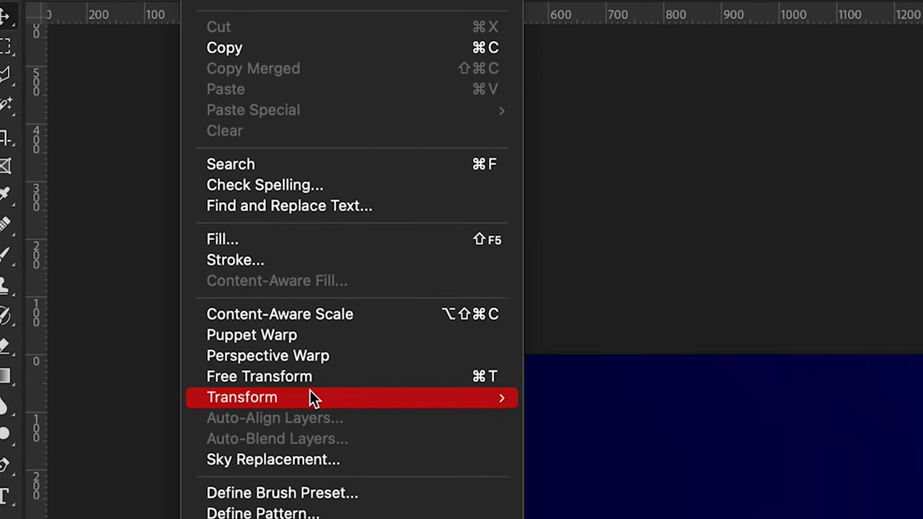
pyautogui.moveTo(381, 516)
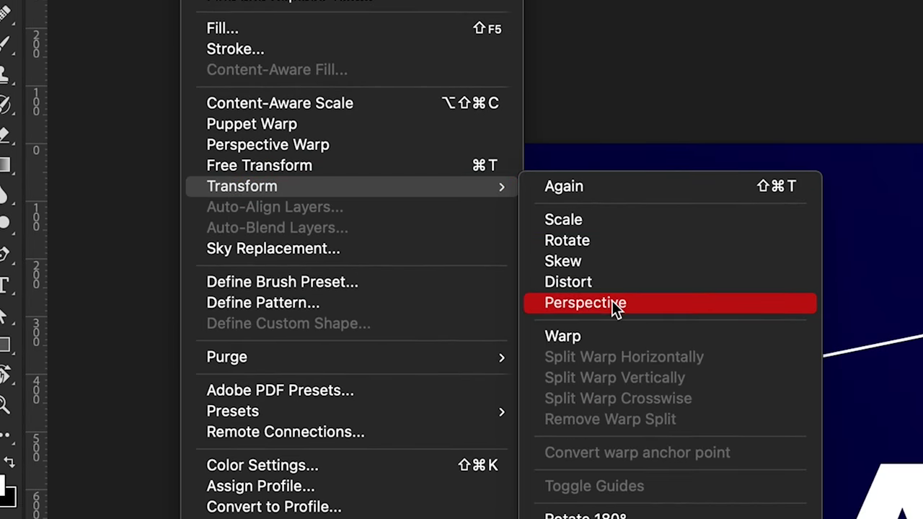
pyautogui.click(612, 302)
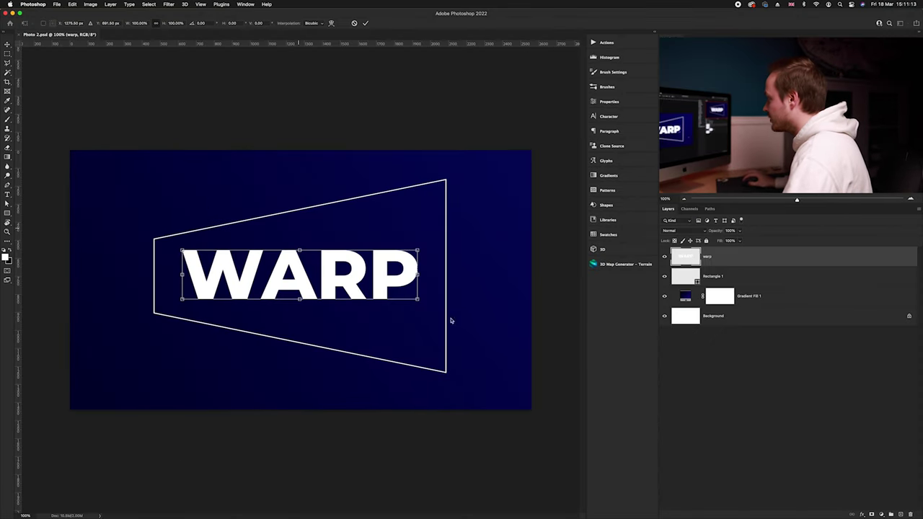
pyautogui.moveTo(418, 301); pyautogui.dragTo(418, 353)
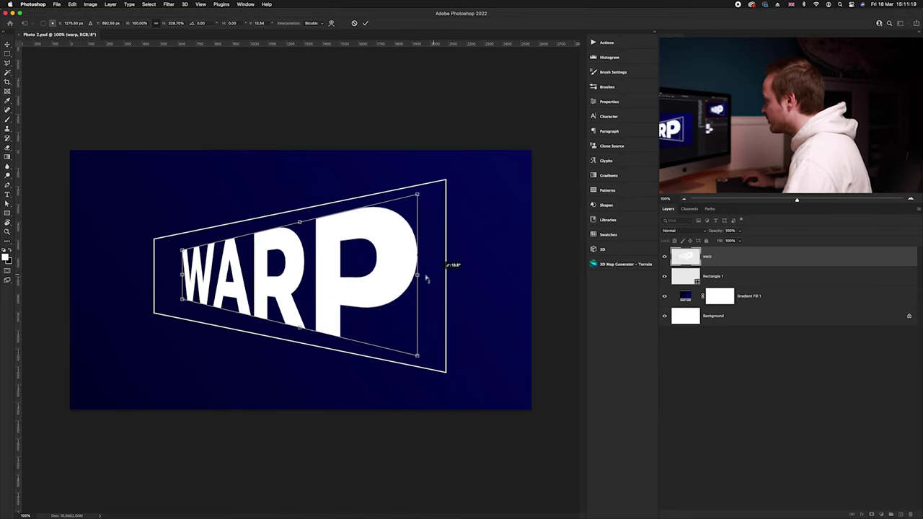
pyautogui.moveTo(375, 277); pyautogui.dragTo(390, 279)
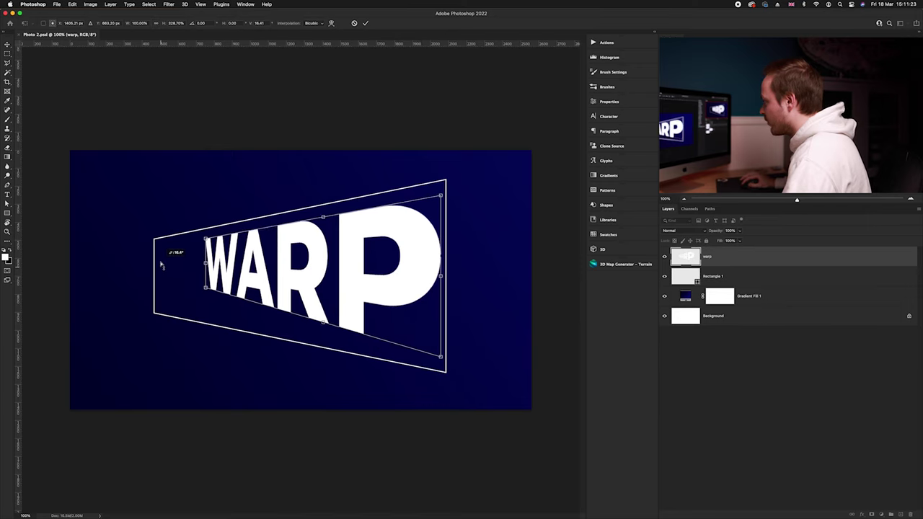
pyautogui.moveTo(159, 278); pyautogui.dragTo(160, 280)
# Step: Refine WARP's corners and position to fit the trapezoid outline, then commit the perspective change
pyautogui.moveTo(205, 302); pyautogui.dragTo(186, 295)
pyautogui.moveTo(357, 260); pyautogui.dragTo(339, 264)
pyautogui.moveTo(427, 203); pyautogui.dragTo(444, 189)
pyautogui.moveTo(416, 248); pyautogui.dragTo(411, 254)
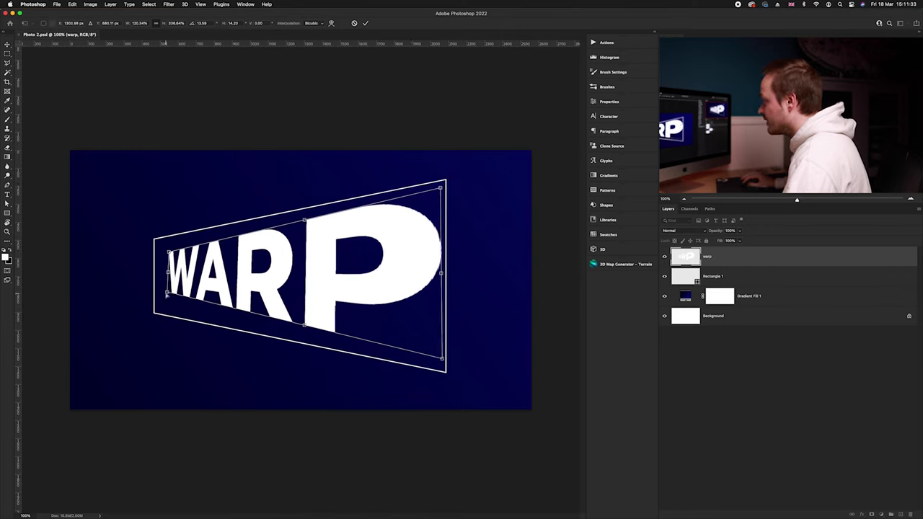
pyautogui.moveTo(166, 295); pyautogui.dragTo(166, 305)
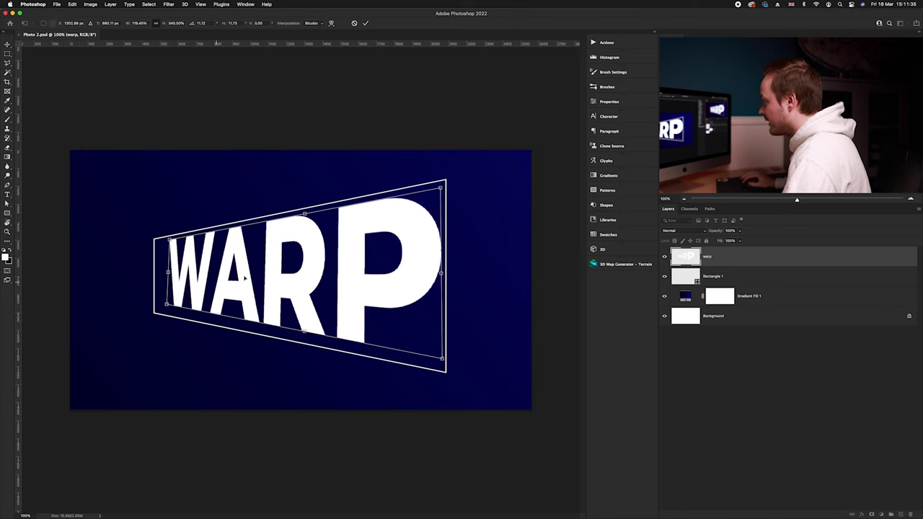
pyautogui.moveTo(279, 274); pyautogui.dragTo(275, 274)
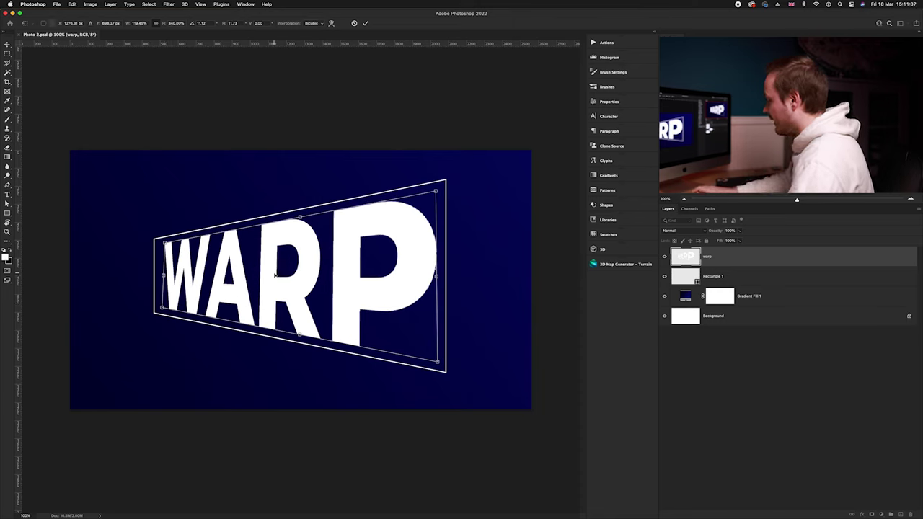
pyautogui.press('Return')
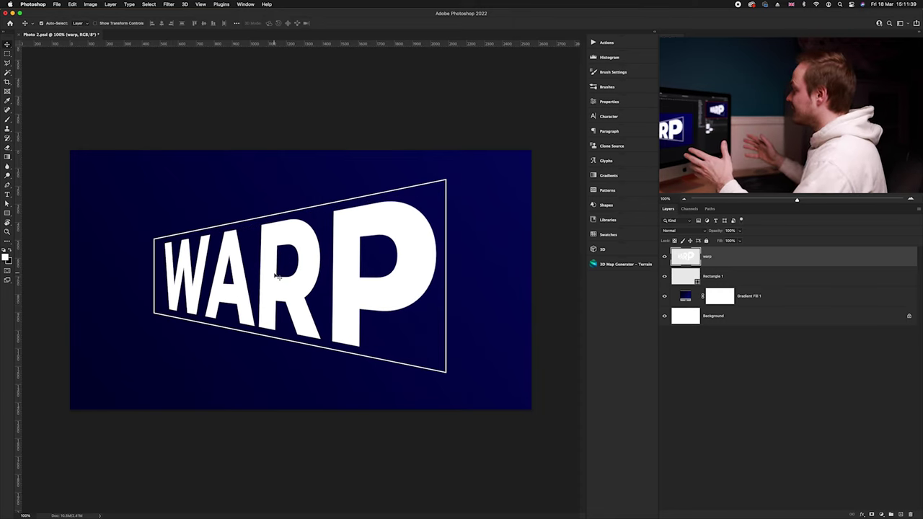